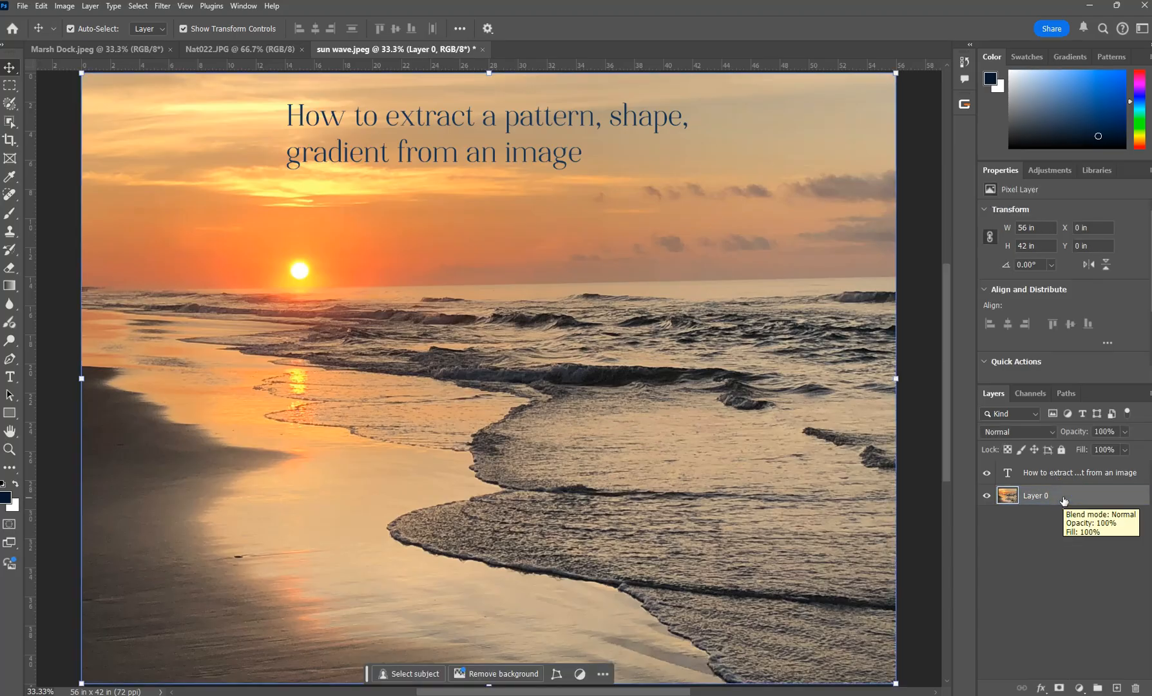
# Show the Libraries panel, detach it so it floats over the canvas and make it taller.
pyautogui.click(248, 9)
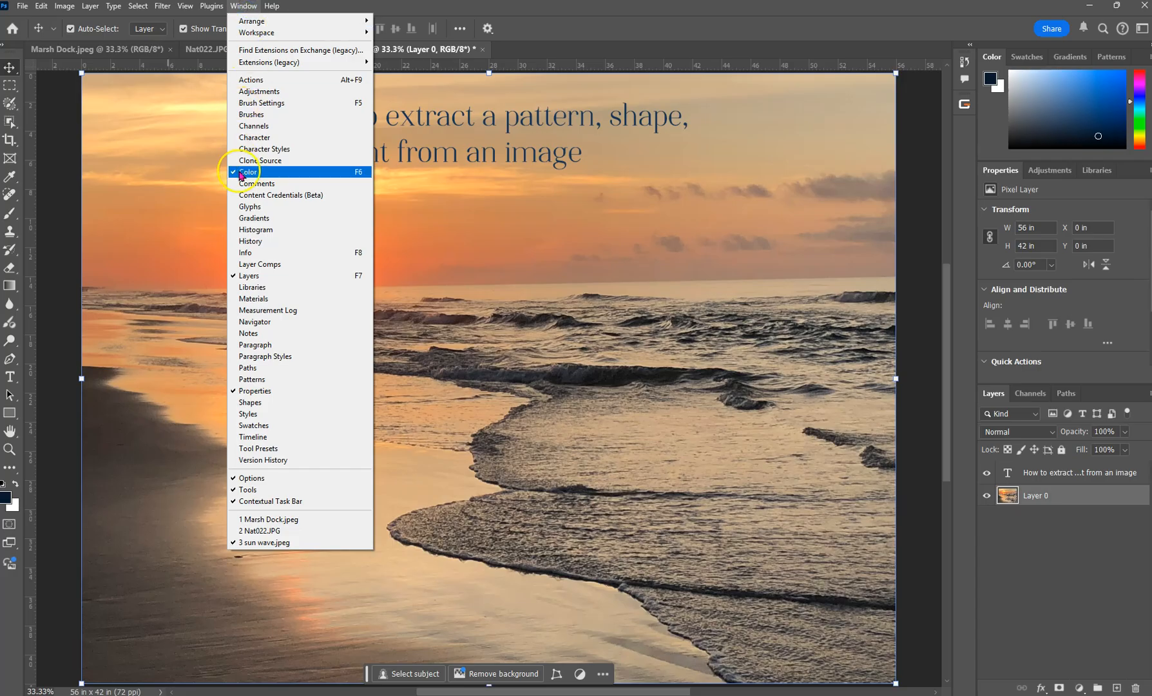
pyautogui.click(261, 285)
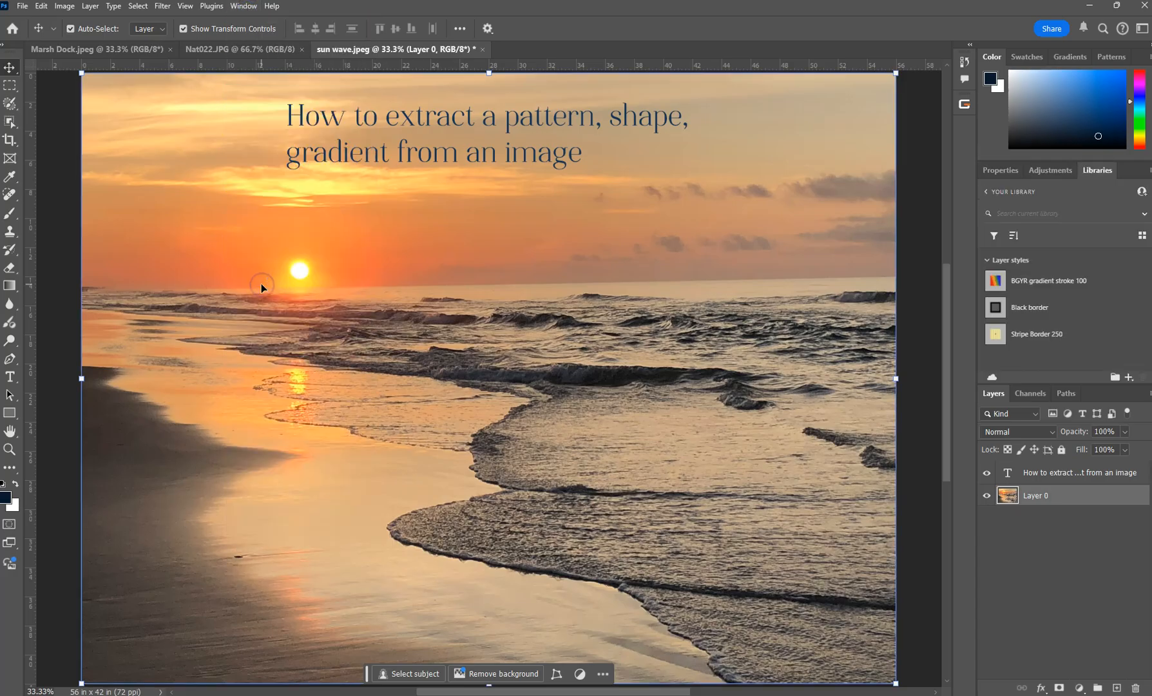
pyautogui.moveTo(1097, 170); pyautogui.dragTo(760, 93)
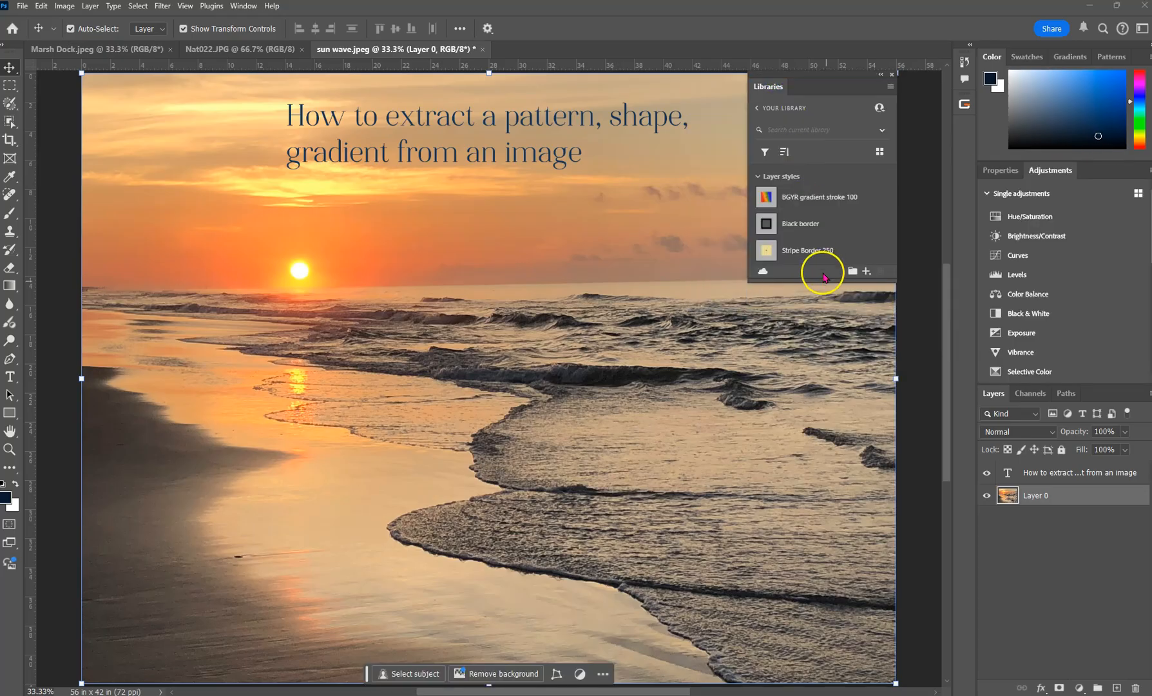
pyautogui.moveTo(822, 279); pyautogui.dragTo(807, 453)
# Start Extract from Image for the sunset photo, move its dialog higher and skip the introductory tour.
pyautogui.click(863, 451)
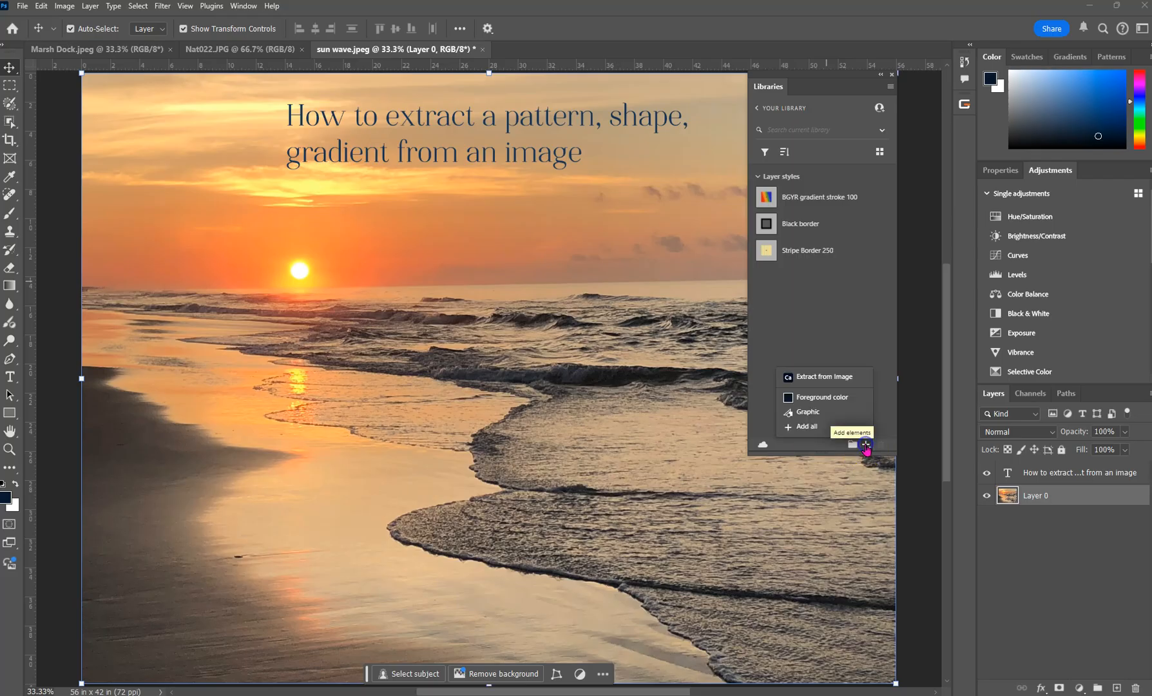
pyautogui.click(706, 566)
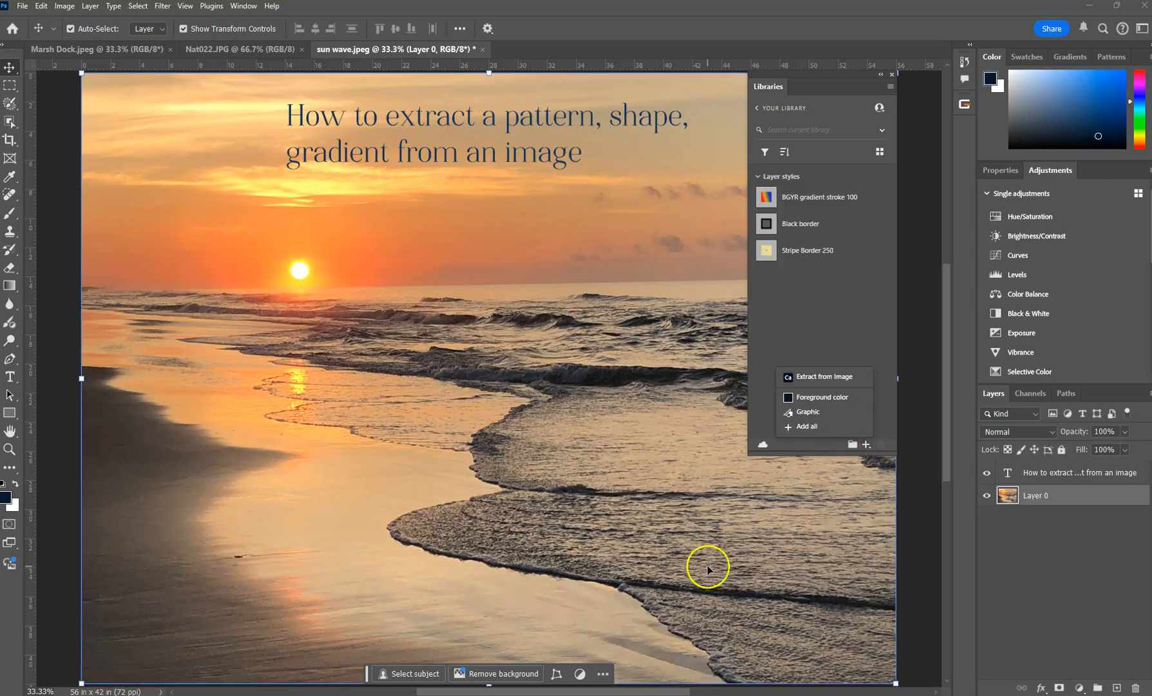
pyautogui.click(825, 379)
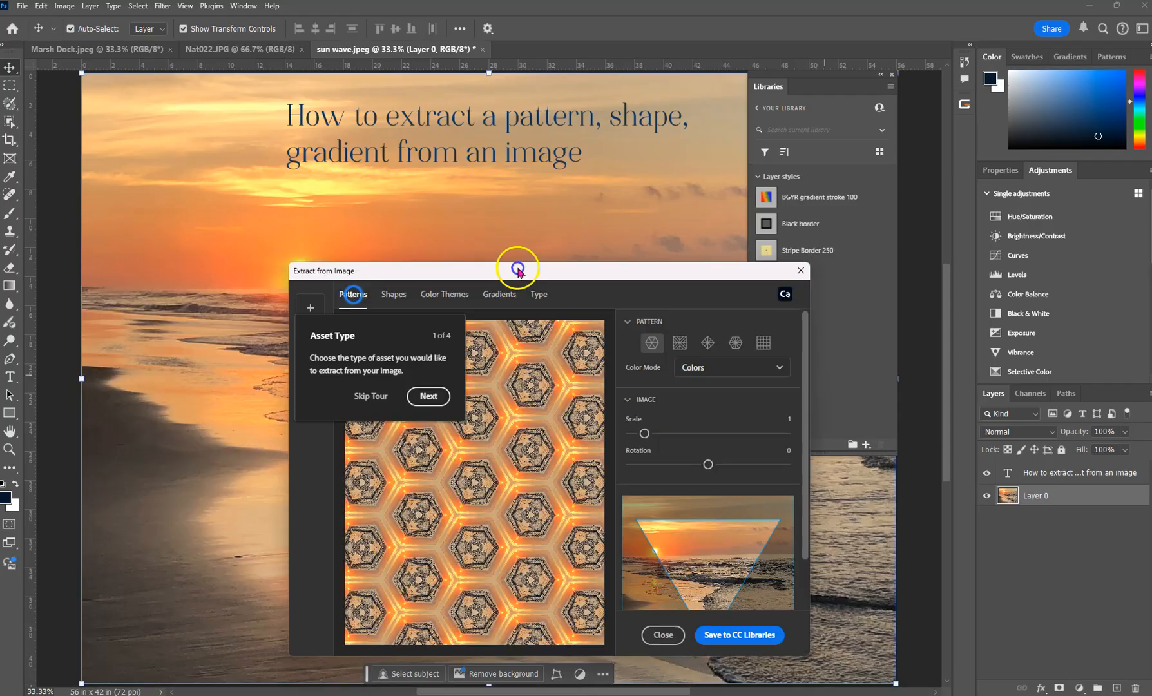
pyautogui.moveTo(514, 267); pyautogui.dragTo(492, 240)
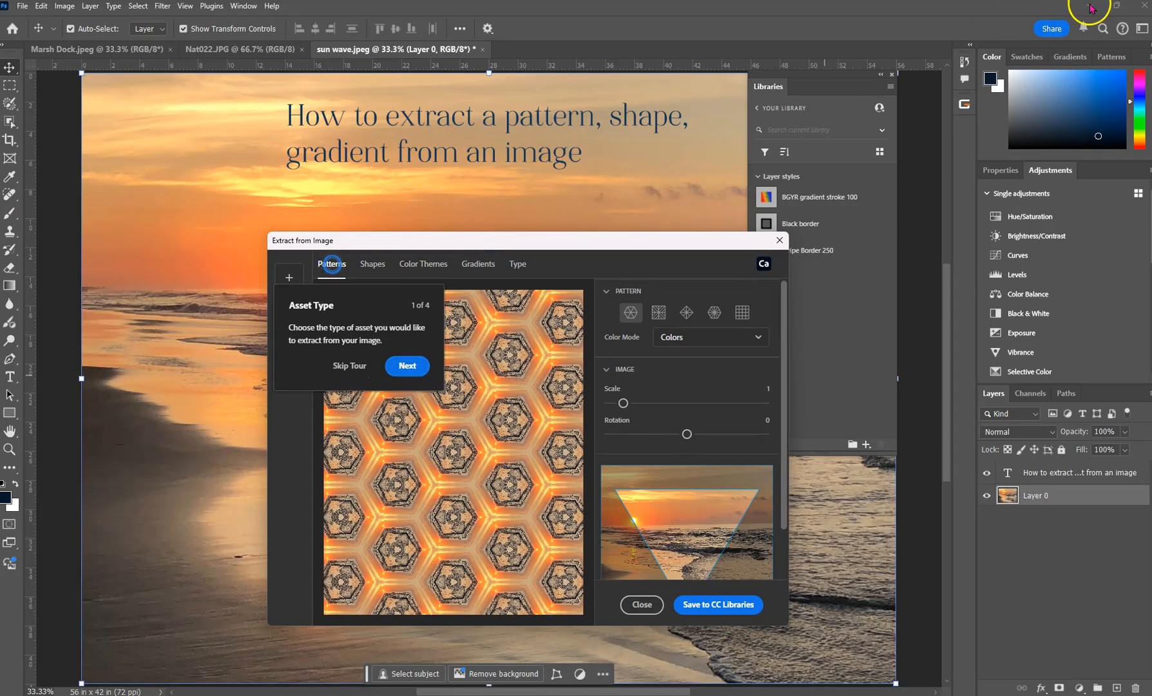
pyautogui.moveTo(622, 244); pyautogui.dragTo(612, 170)
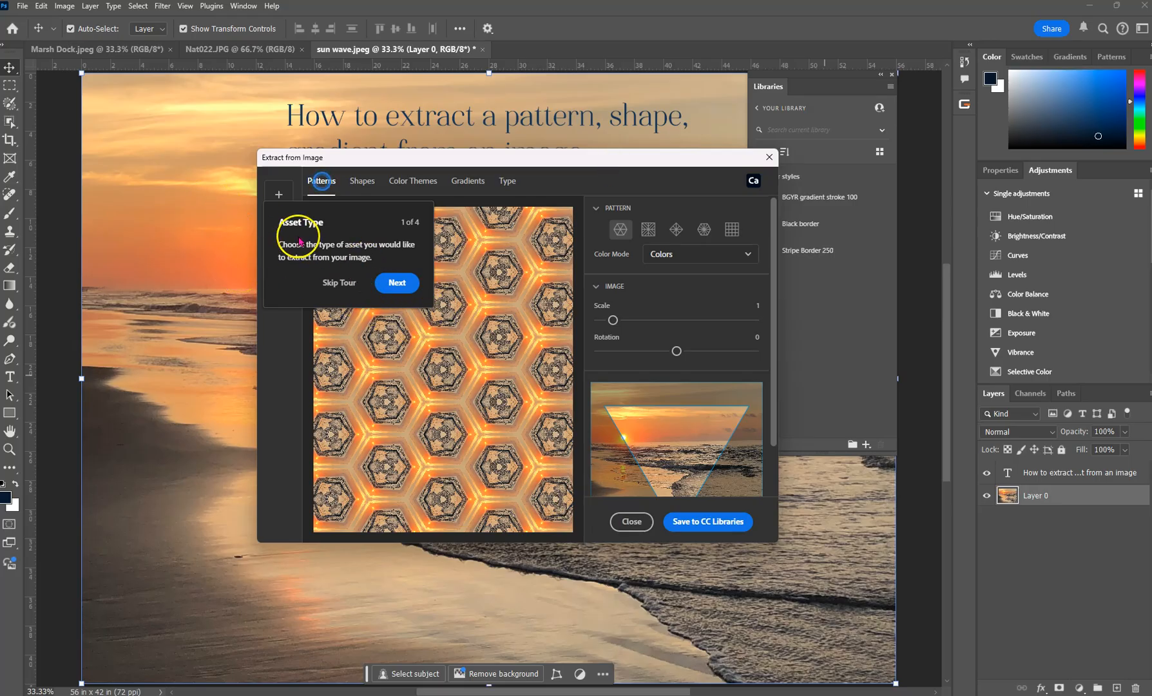
pyautogui.click(384, 284)
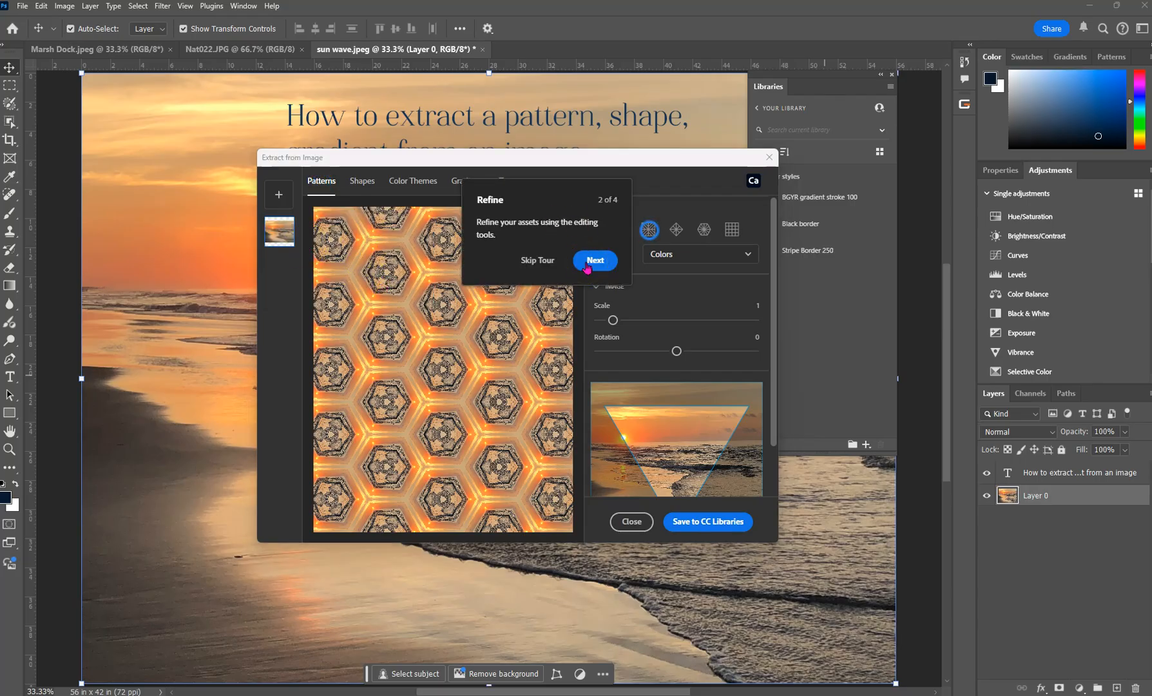
pyautogui.click(537, 260)
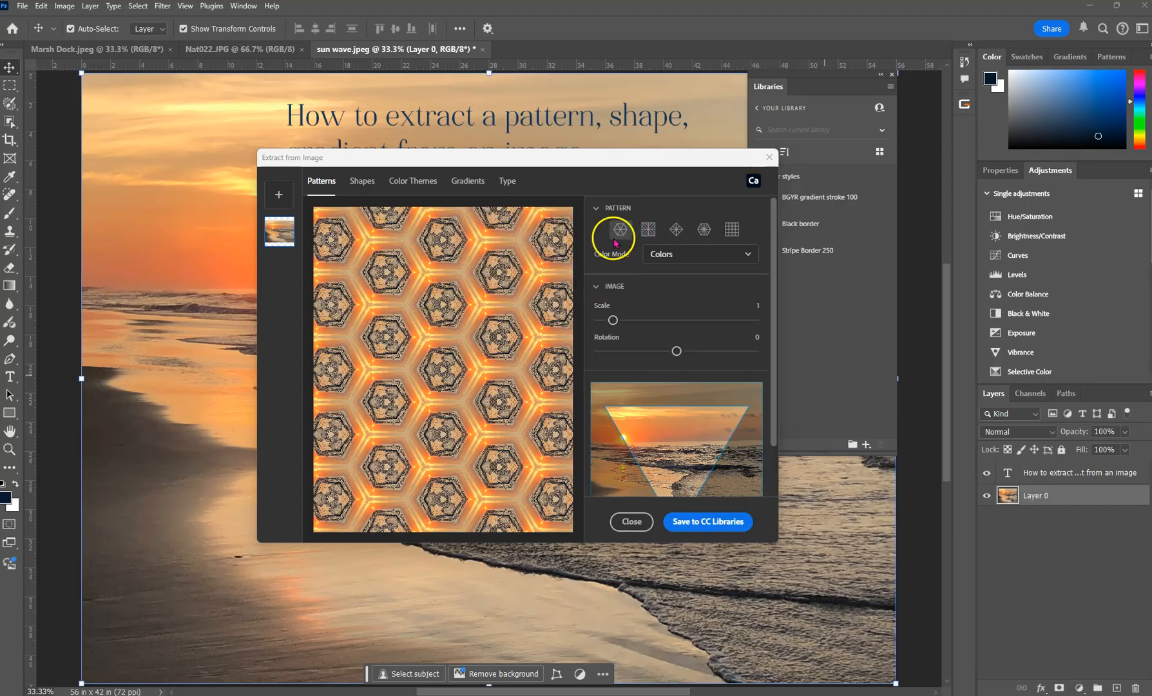
# Try the other pattern layouts on the sunset photo, repositioning the image inside the diamond layout's sampling area.
pyautogui.click(648, 229)
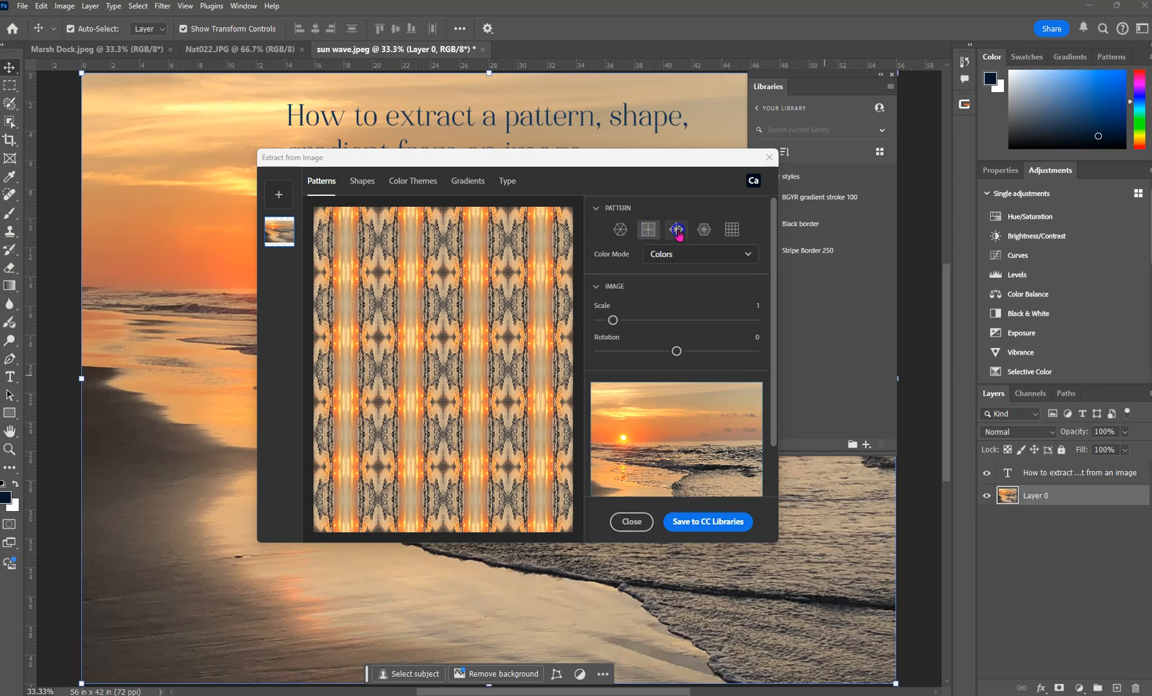
pyautogui.click(676, 230)
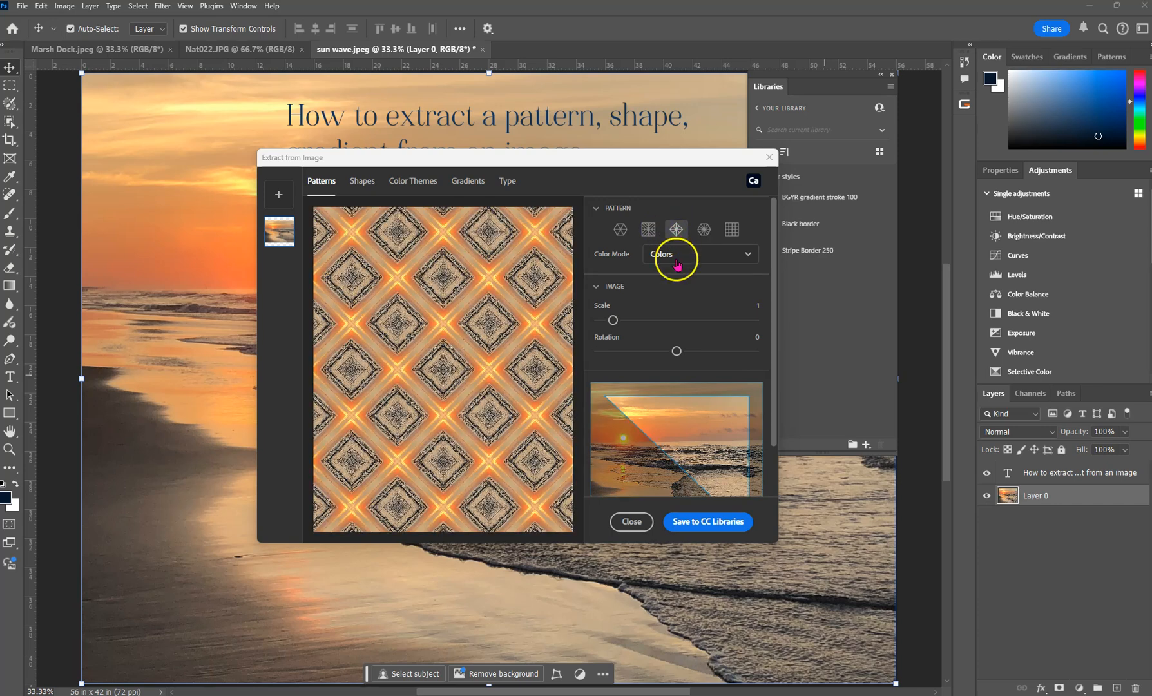
pyautogui.moveTo(675, 414); pyautogui.dragTo(751, 424)
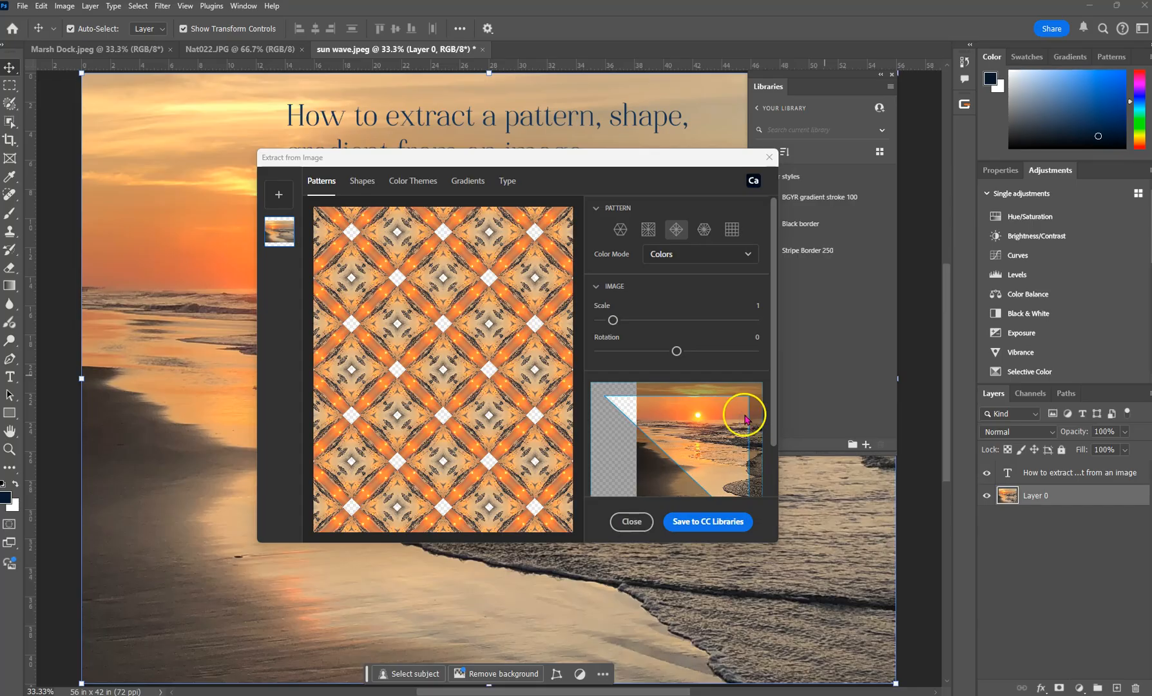
pyautogui.moveTo(688, 414); pyautogui.dragTo(644, 430)
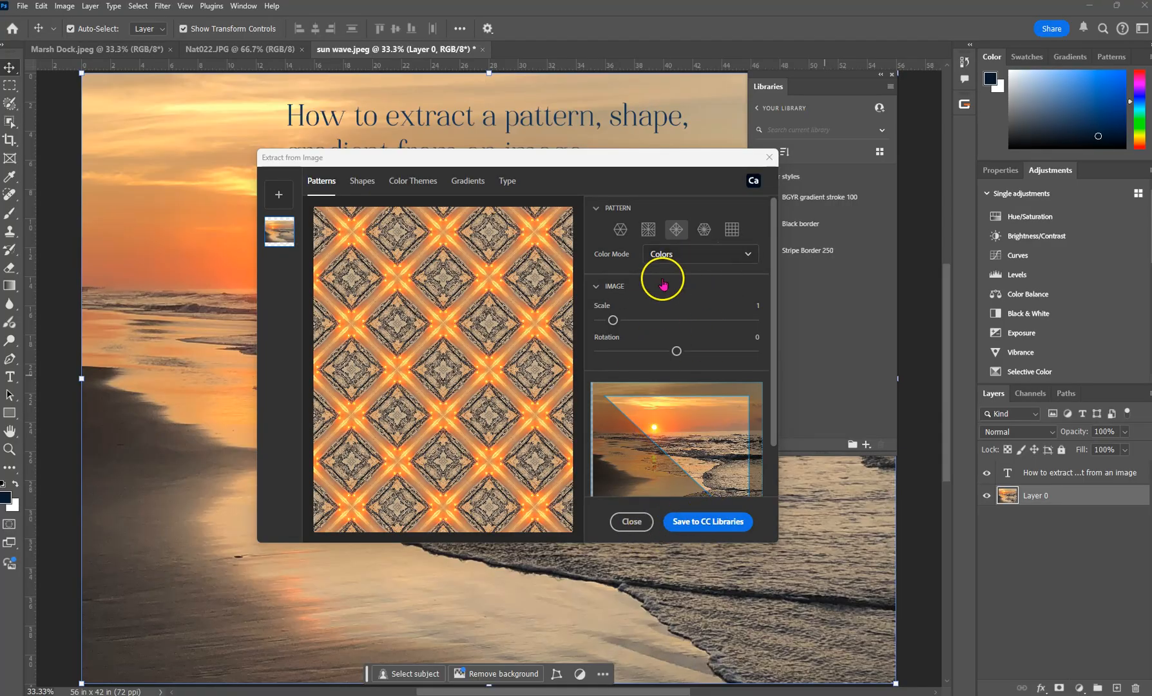
pyautogui.click(703, 229)
pyautogui.click(732, 231)
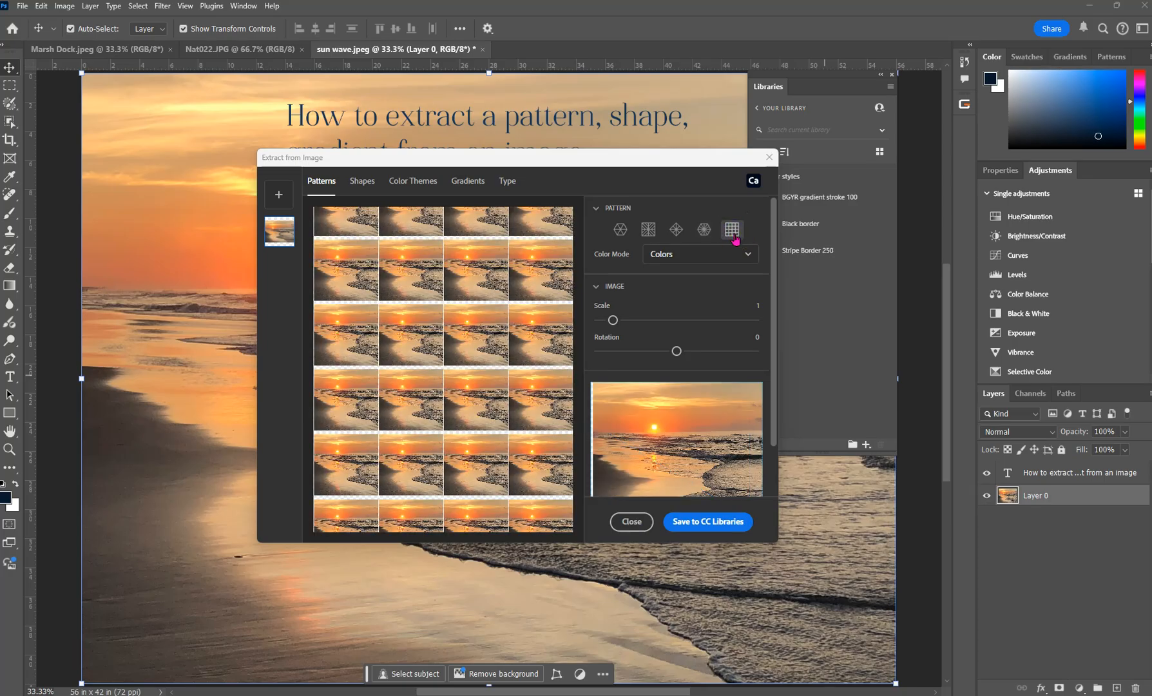
# Scale the image in the grid pattern to 1.3 and rotate it to -107, keeping the color mode at Colors.
pyautogui.click(695, 258)
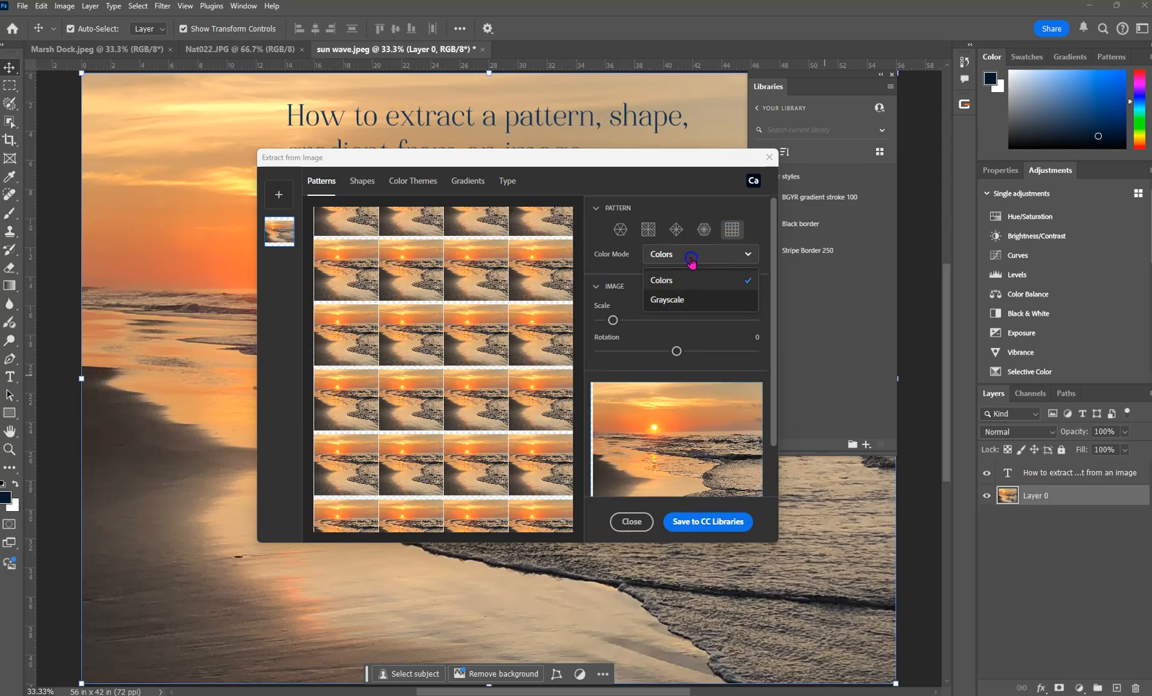
pyautogui.click(693, 259)
pyautogui.moveTo(623, 329)
pyautogui.mouseDown()
pyautogui.moveTo(695, 349)
pyautogui.moveTo(629, 352)
pyautogui.mouseUp()
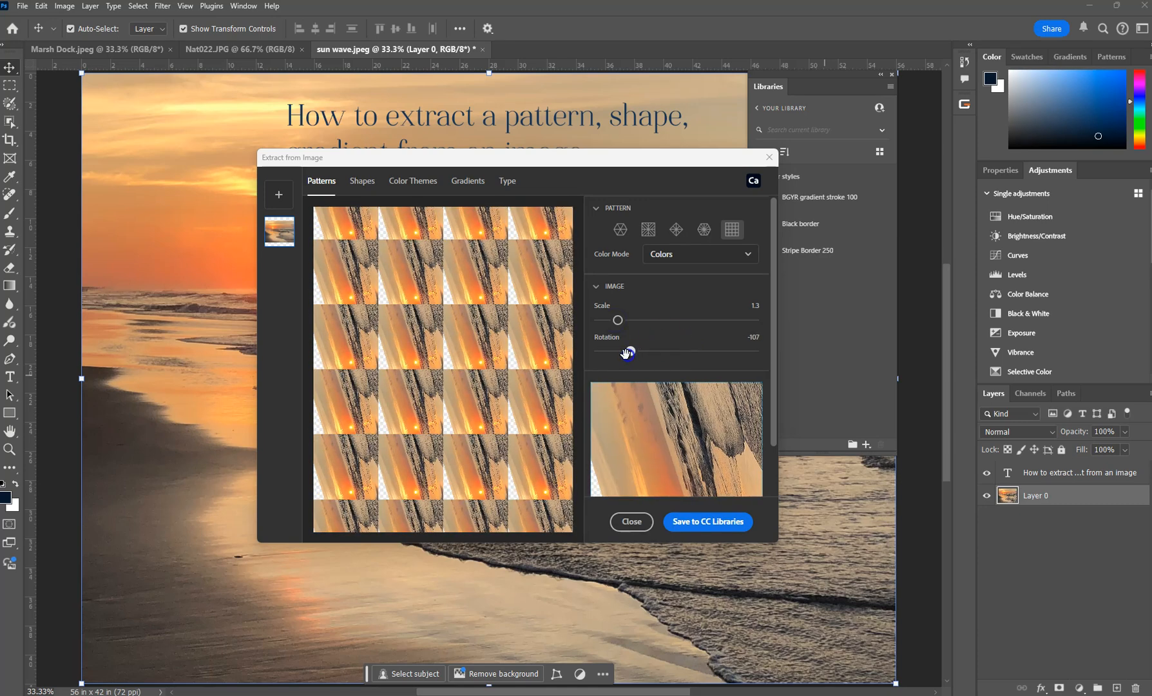
# Extract a color theme from the photo, moving its sample points onto the dark wave, the orange sky and the clouds.
pyautogui.click(355, 181)
pyautogui.click(402, 187)
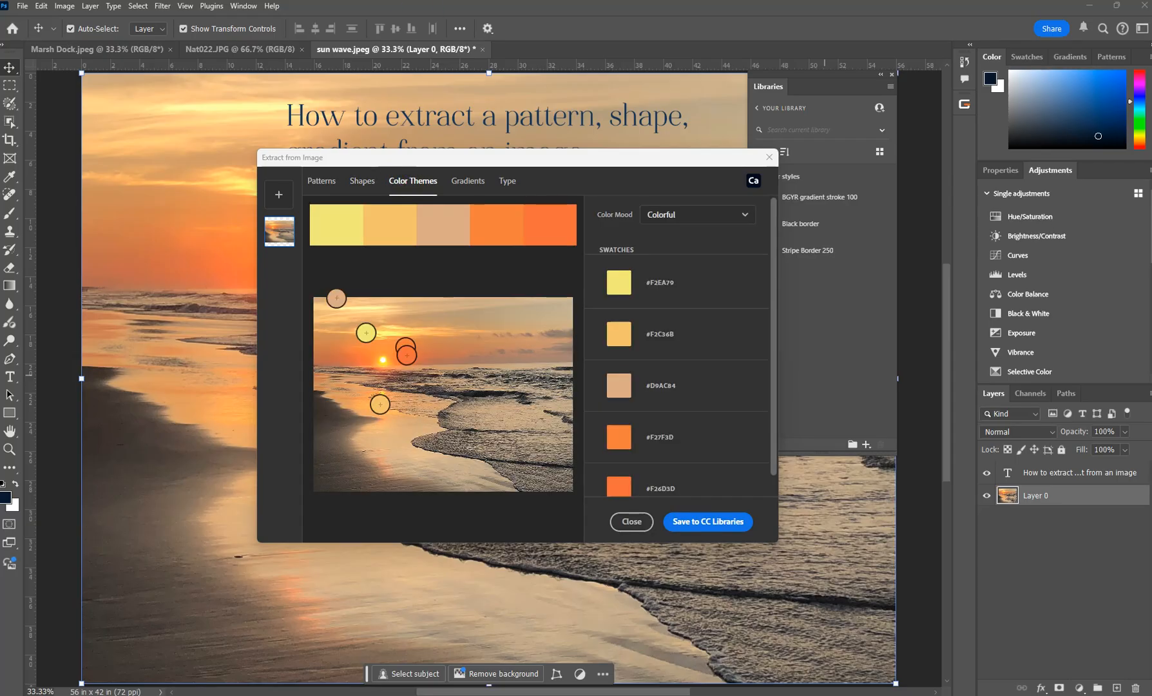
pyautogui.scroll(-1, 688, 374)
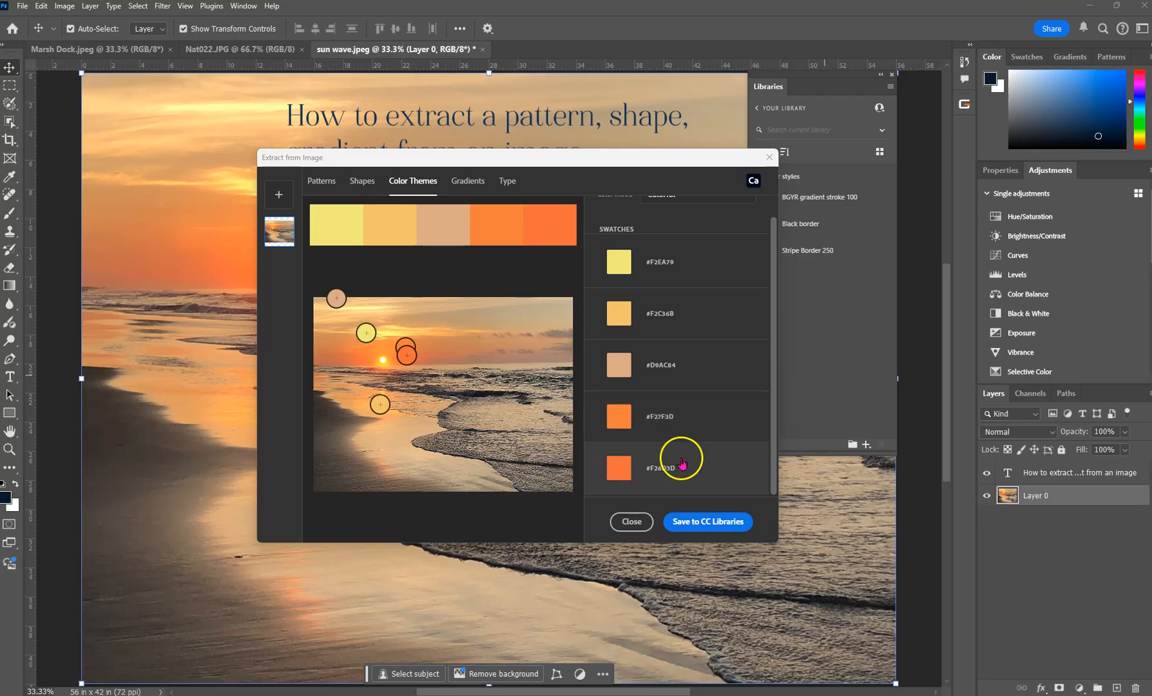
pyautogui.scroll(1, 696, 361)
pyautogui.moveTo(402, 353); pyautogui.dragTo(481, 394)
pyautogui.moveTo(366, 333); pyautogui.dragTo(448, 310)
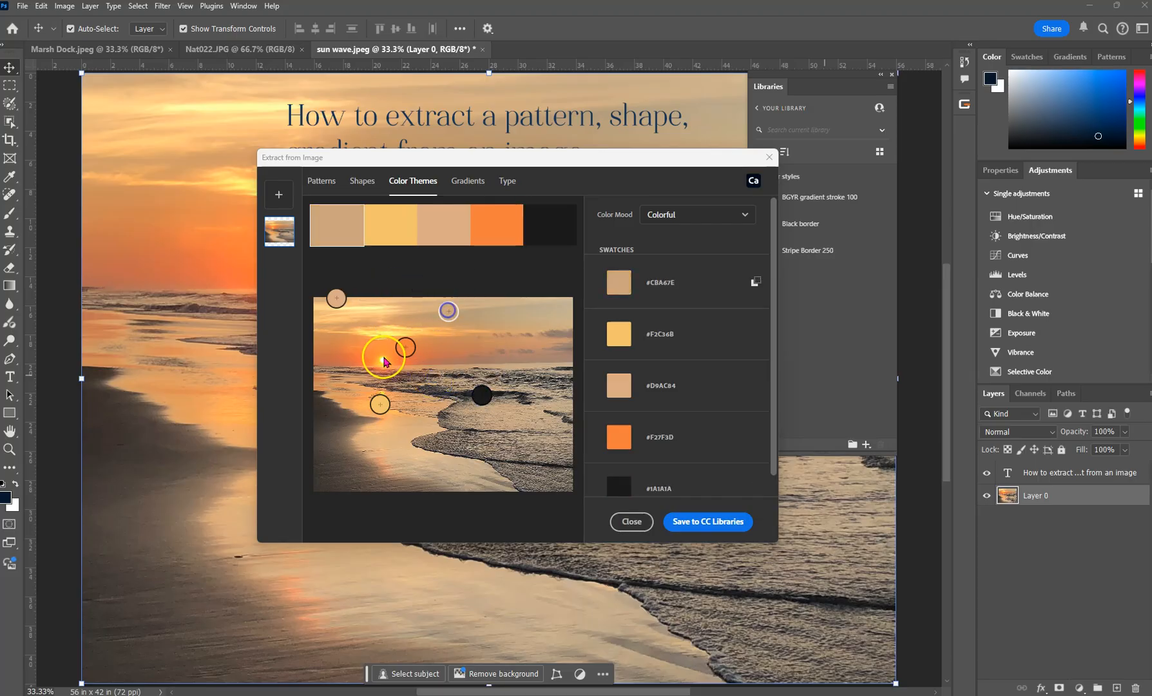
pyautogui.moveTo(404, 347)
pyautogui.mouseDown()
pyautogui.moveTo(403, 370)
pyautogui.moveTo(407, 353)
pyautogui.mouseUp()
pyautogui.moveTo(336, 297); pyautogui.dragTo(332, 324)
pyautogui.moveTo(460, 322); pyautogui.dragTo(565, 335)
pyautogui.click(666, 350)
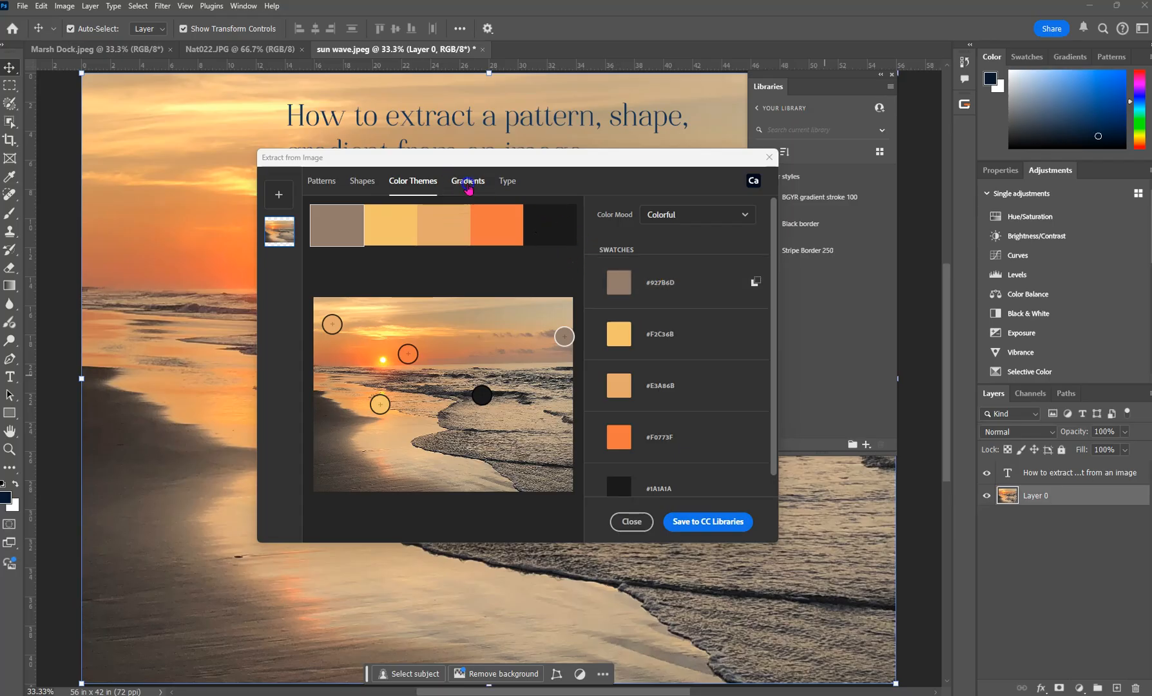
# Extract a gradient with 4 stops, place its sample points across the sky around the sun, and save it to CC Libraries.
pyautogui.click(468, 184)
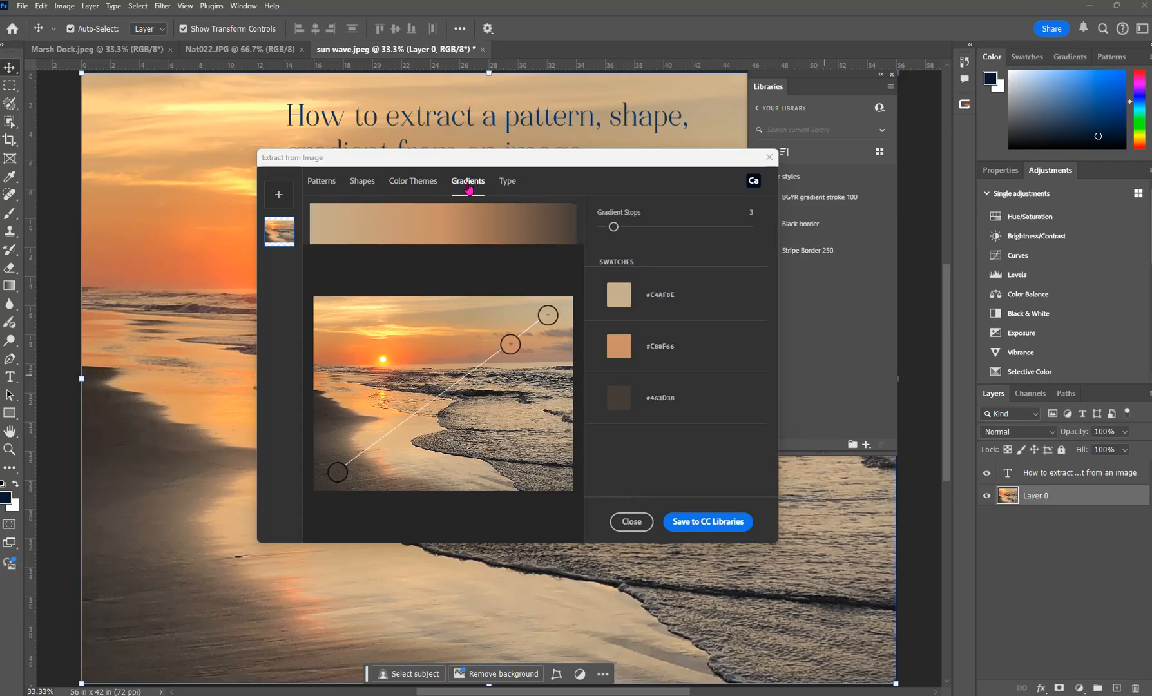
pyautogui.moveTo(613, 227)
pyautogui.mouseDown()
pyautogui.moveTo(637, 225)
pyautogui.moveTo(624, 227)
pyautogui.mouseUp()
pyautogui.moveTo(488, 355); pyautogui.dragTo(409, 355)
pyautogui.moveTo(336, 471); pyautogui.dragTo(352, 347)
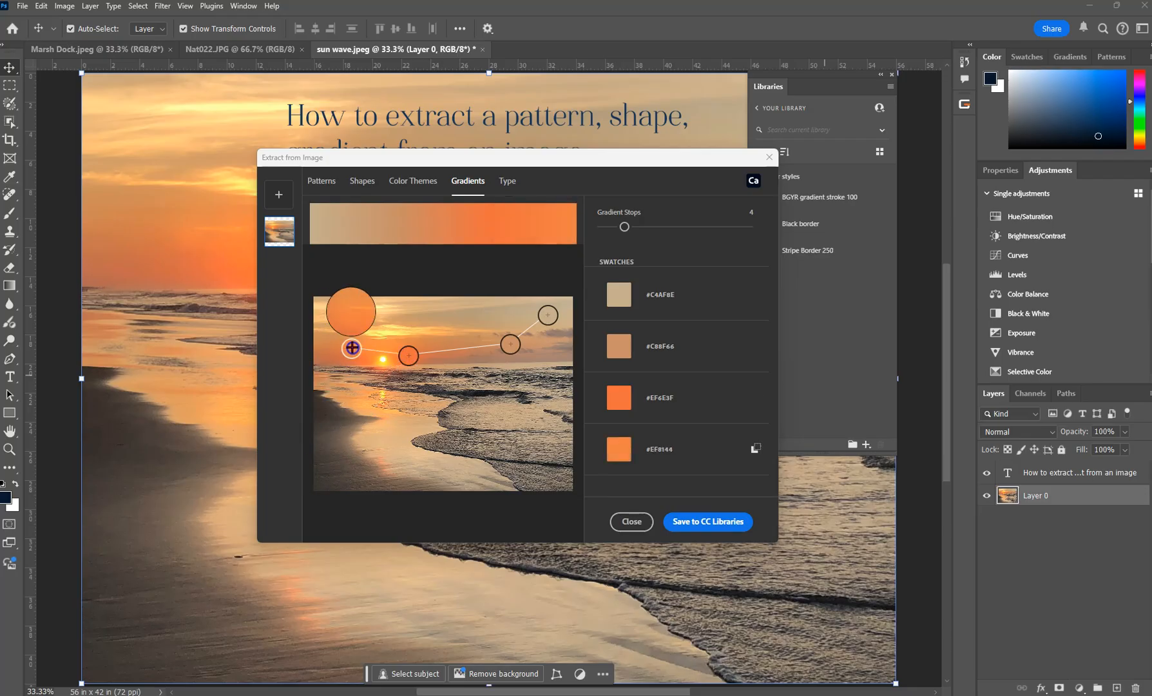
pyautogui.moveTo(510, 344); pyautogui.dragTo(386, 332)
pyautogui.moveTo(547, 315); pyautogui.dragTo(485, 340)
pyautogui.moveTo(385, 332); pyautogui.dragTo(400, 333)
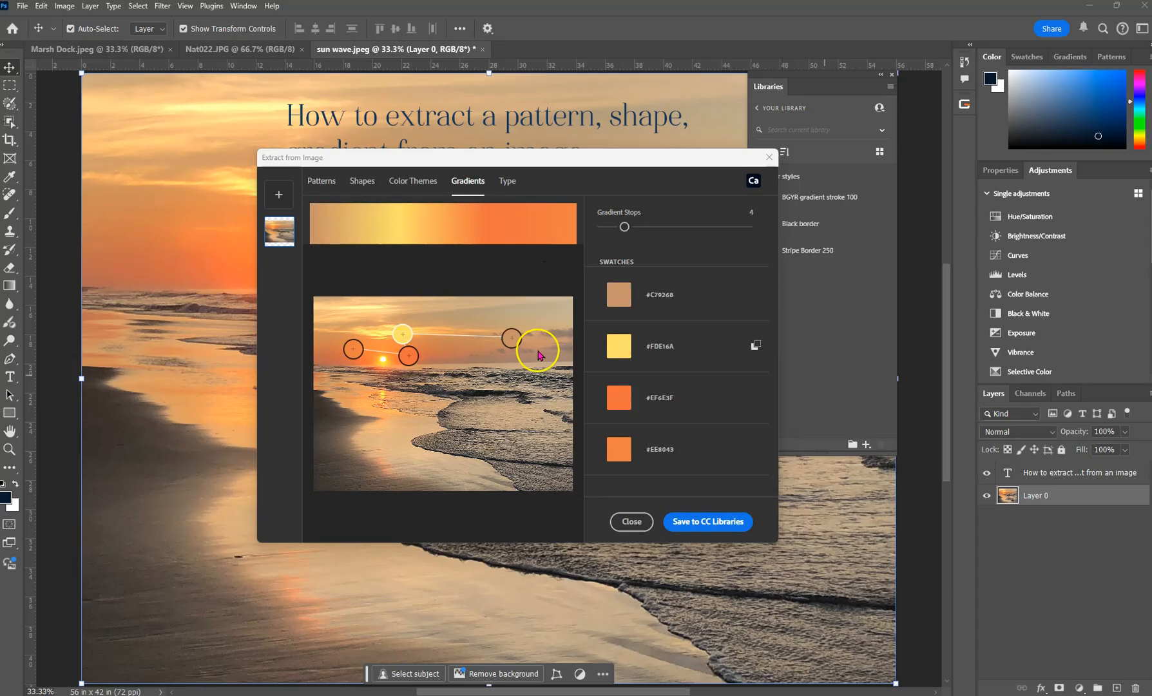
pyautogui.click(707, 523)
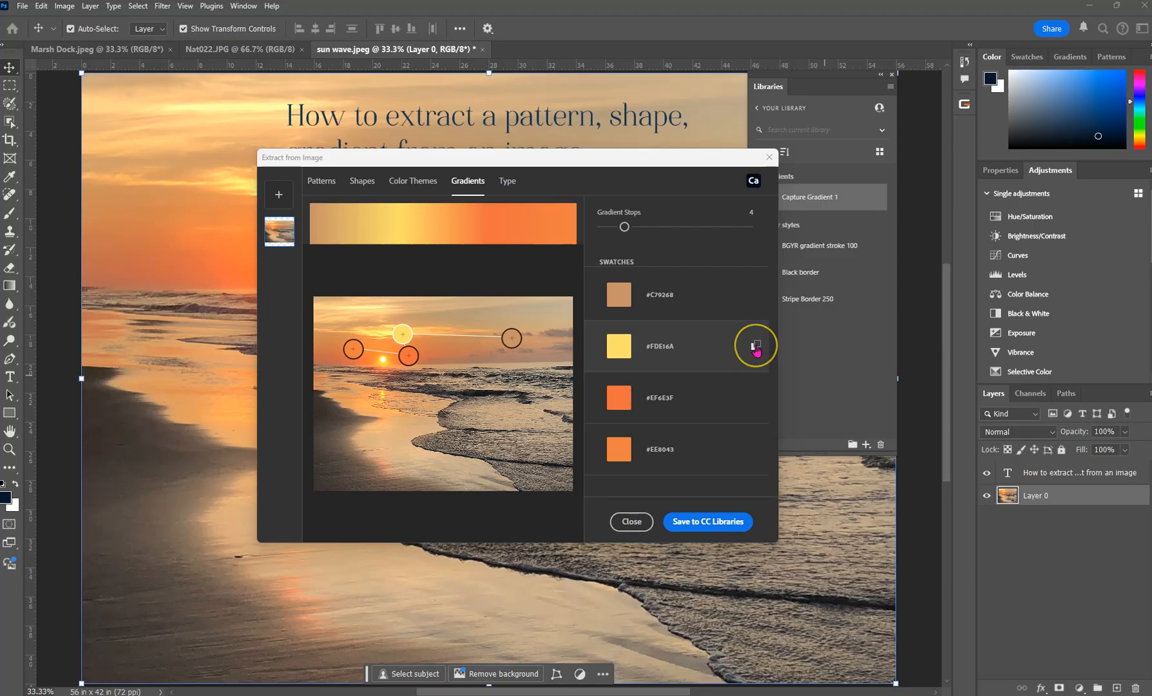
# Copy the yellow swatch's color code and close Extract from Image after viewing its Type option.
pyautogui.click(755, 347)
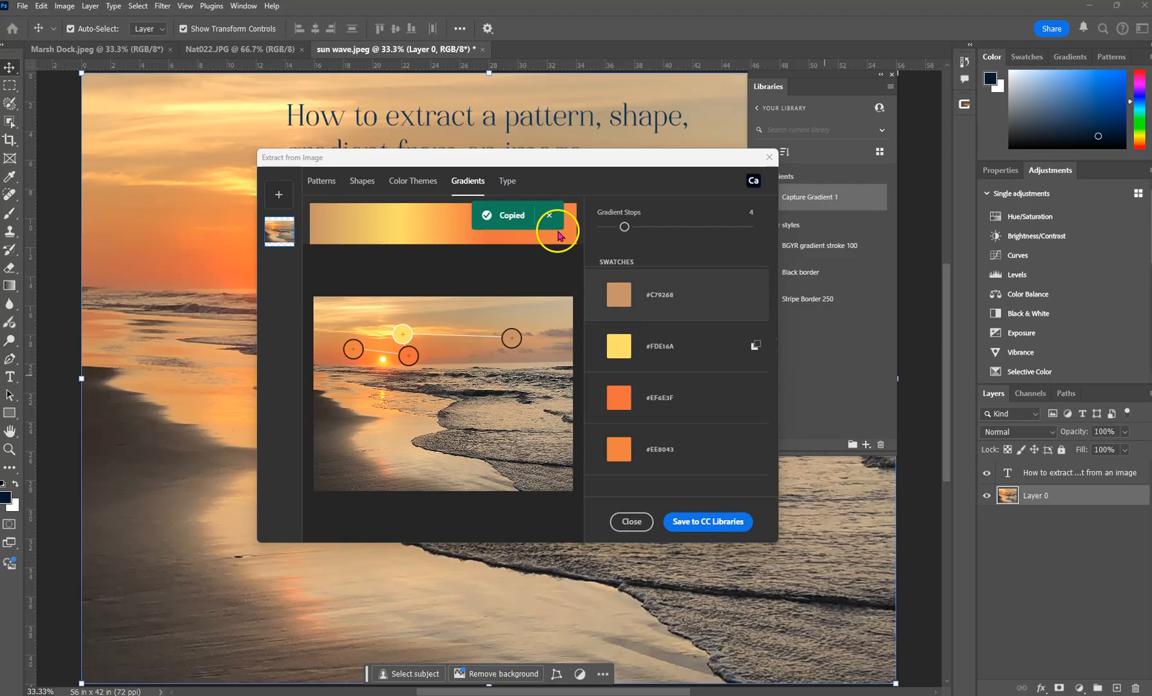
pyautogui.click(507, 182)
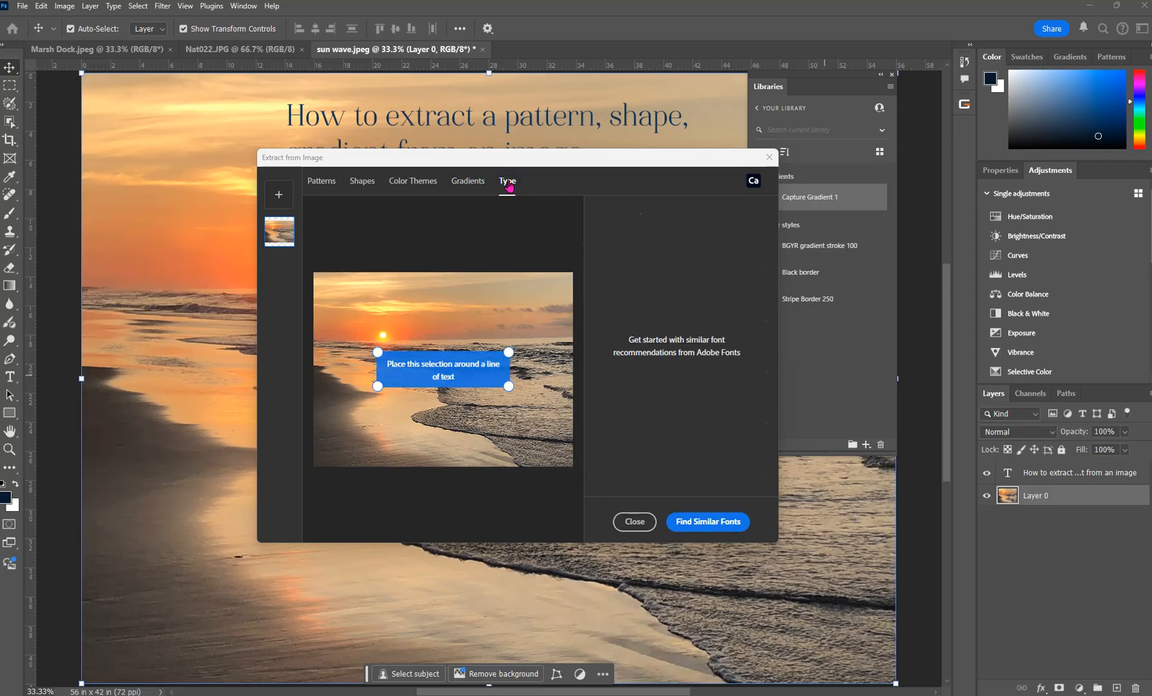
pyautogui.click(620, 523)
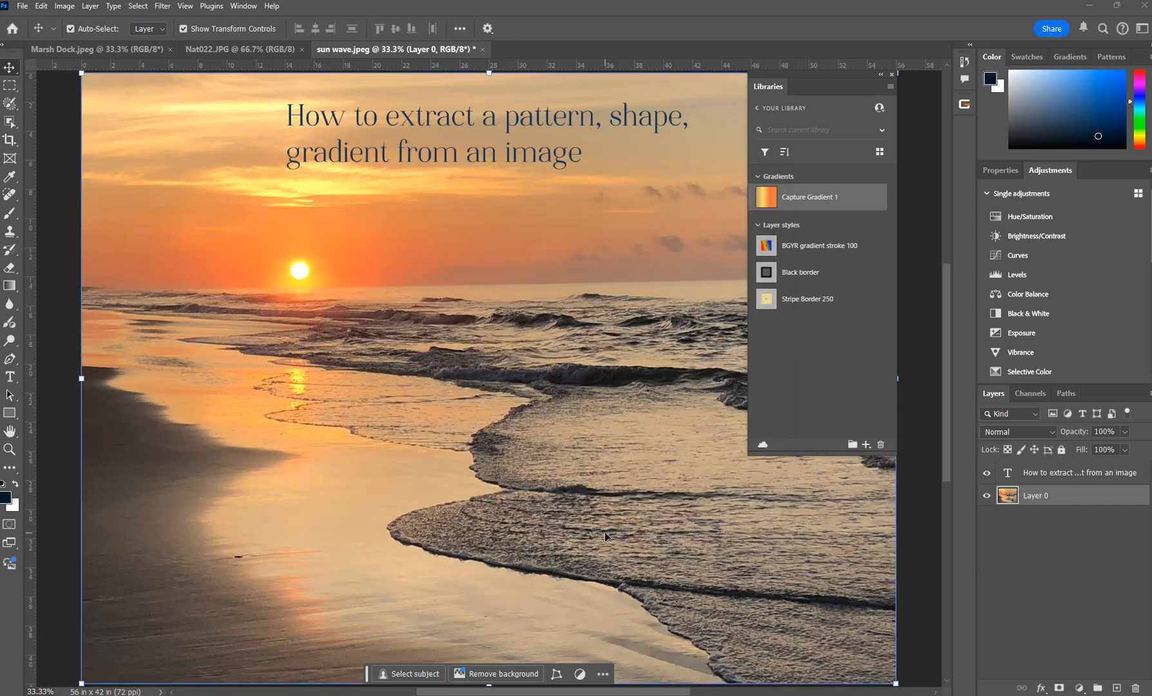
# Draw a rectangle about 11.3 by 8.9 in over the sky with the Capture Gradient 1 fill, without creating a second rectangle.
pyautogui.click(299, 436)
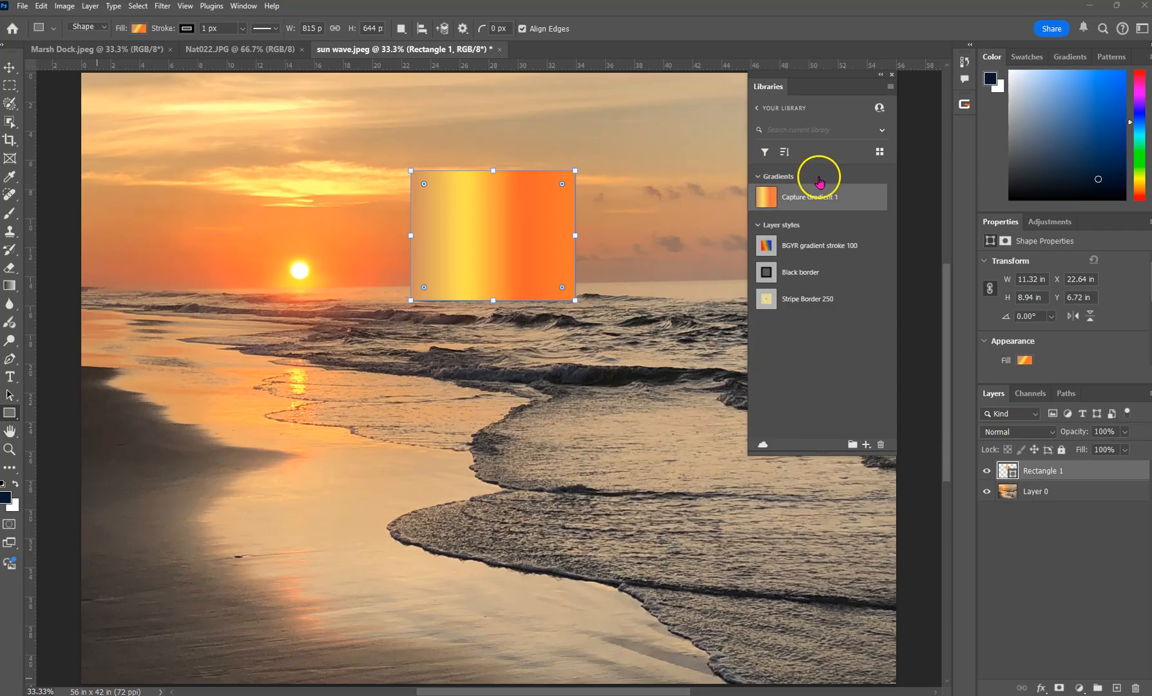
pyautogui.moveTo(761, 186); pyautogui.dragTo(525, 261)
pyautogui.click(539, 195)
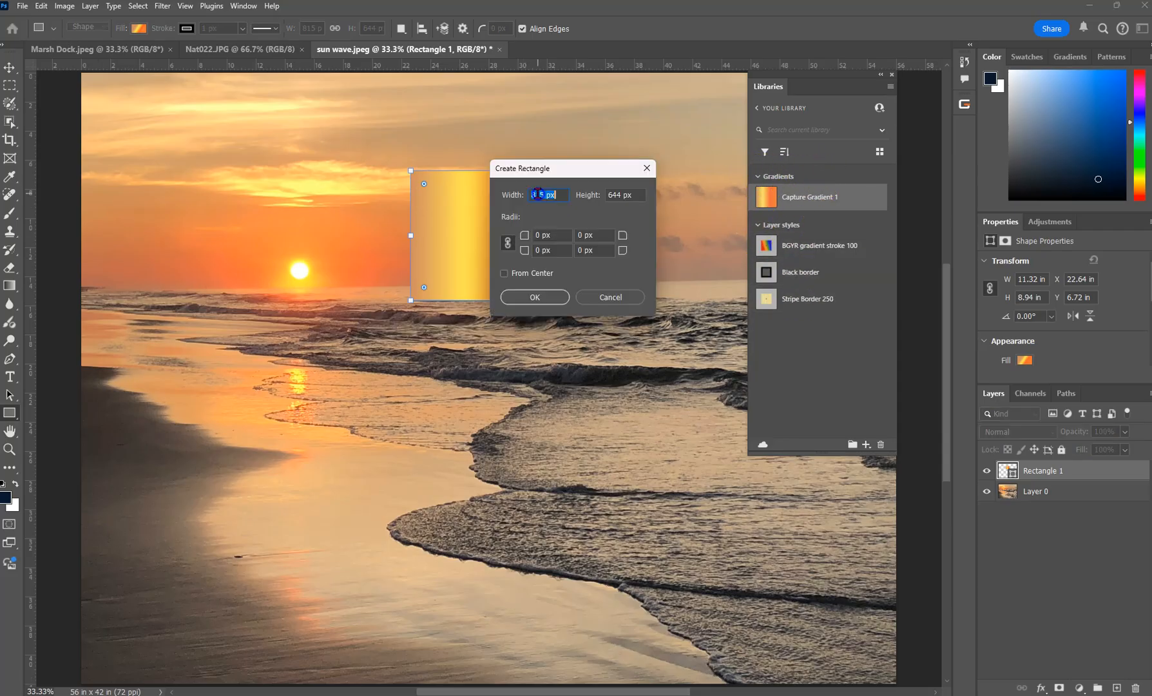
pyautogui.click(611, 296)
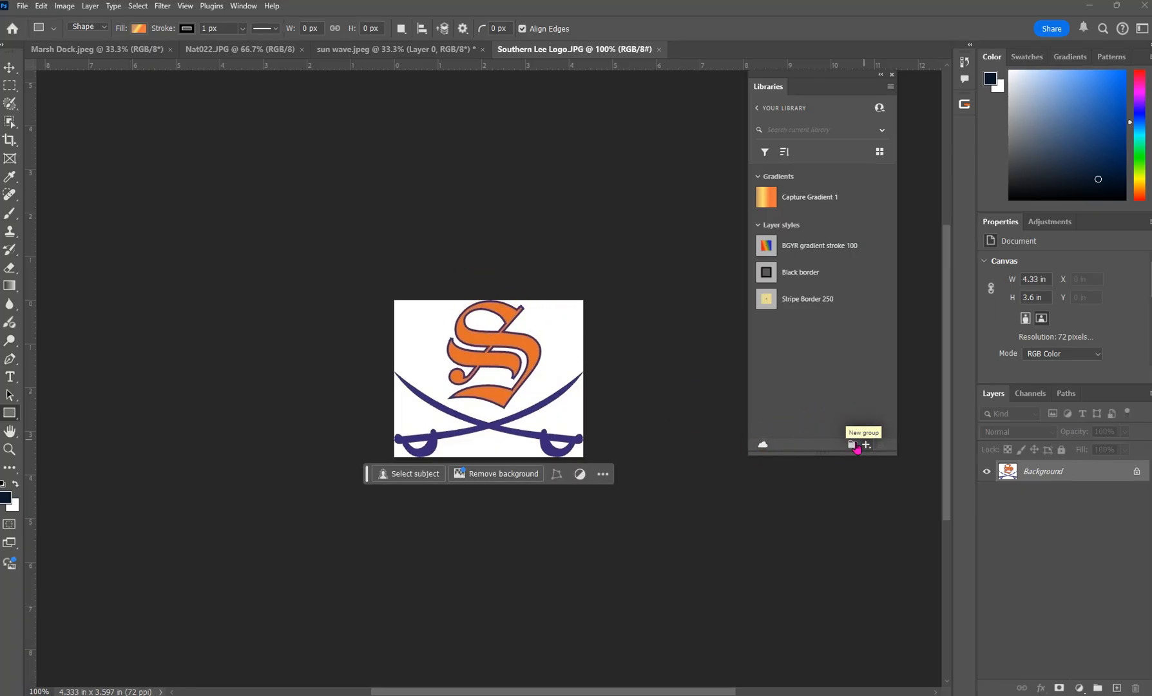
# Start Extract from Image for the Southern Lee logo and move its dialog higher.
pyautogui.click(865, 445)
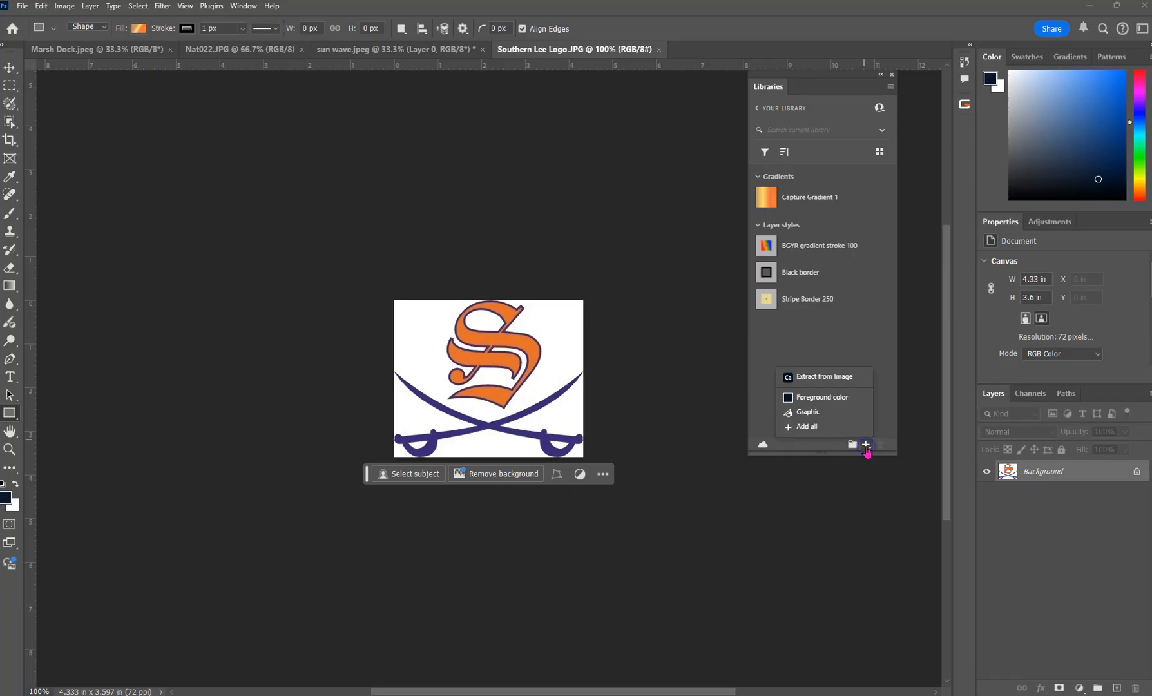
pyautogui.click(815, 378)
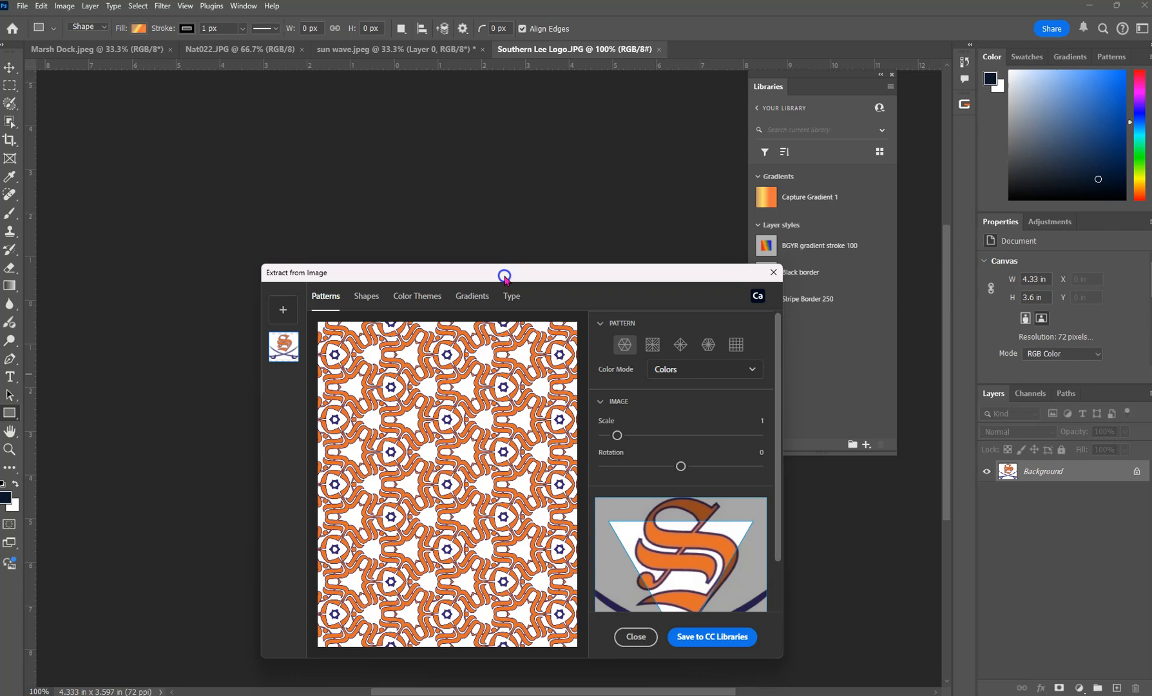
pyautogui.moveTo(501, 270); pyautogui.dragTo(609, 162)
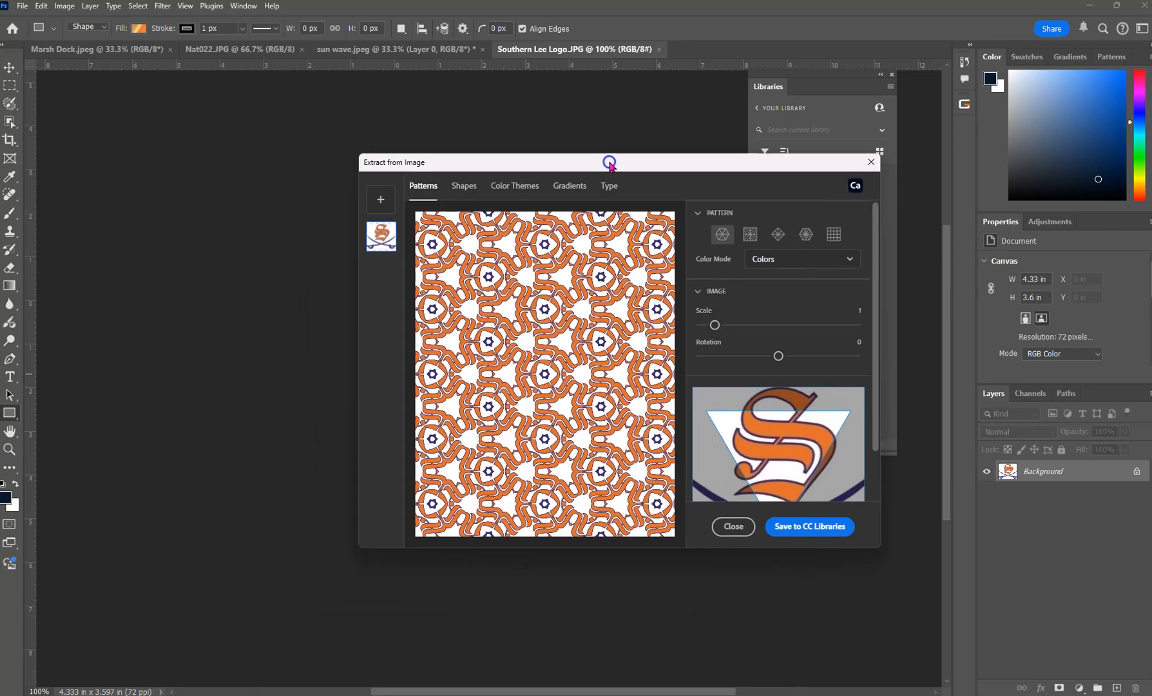
# Make a diamond-layout pattern from the repositioned logo at scale 1.2 and save it to CC Libraries.
pyautogui.moveTo(773, 474); pyautogui.dragTo(746, 426)
pyautogui.click(750, 233)
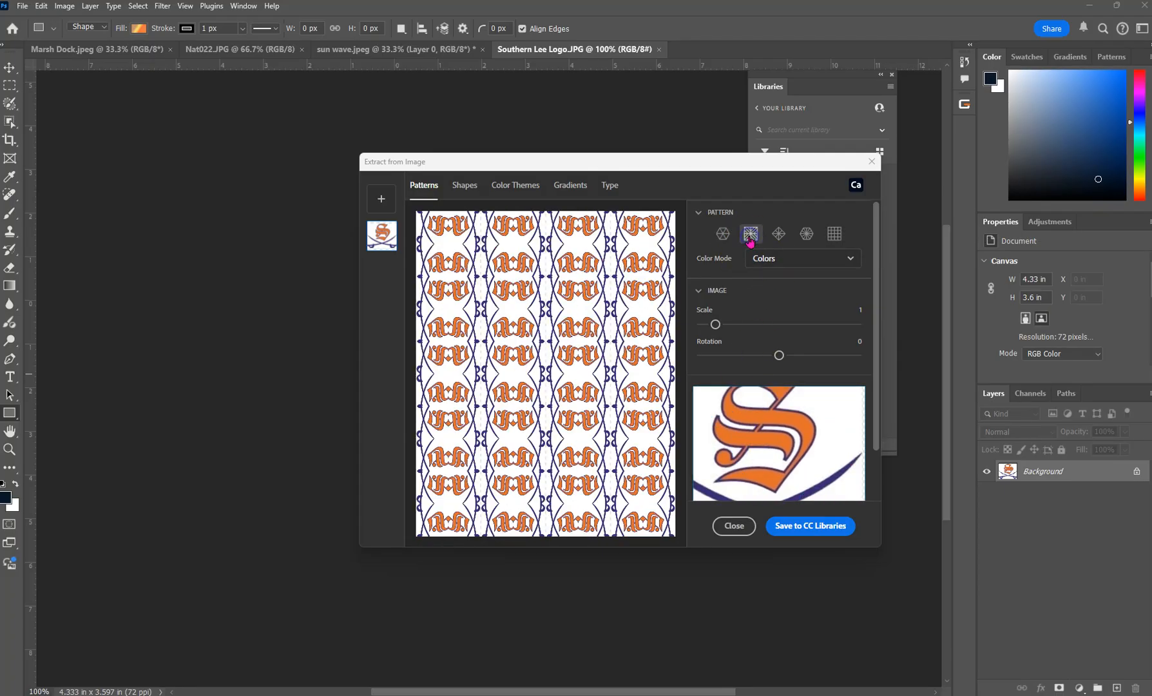
pyautogui.click(779, 235)
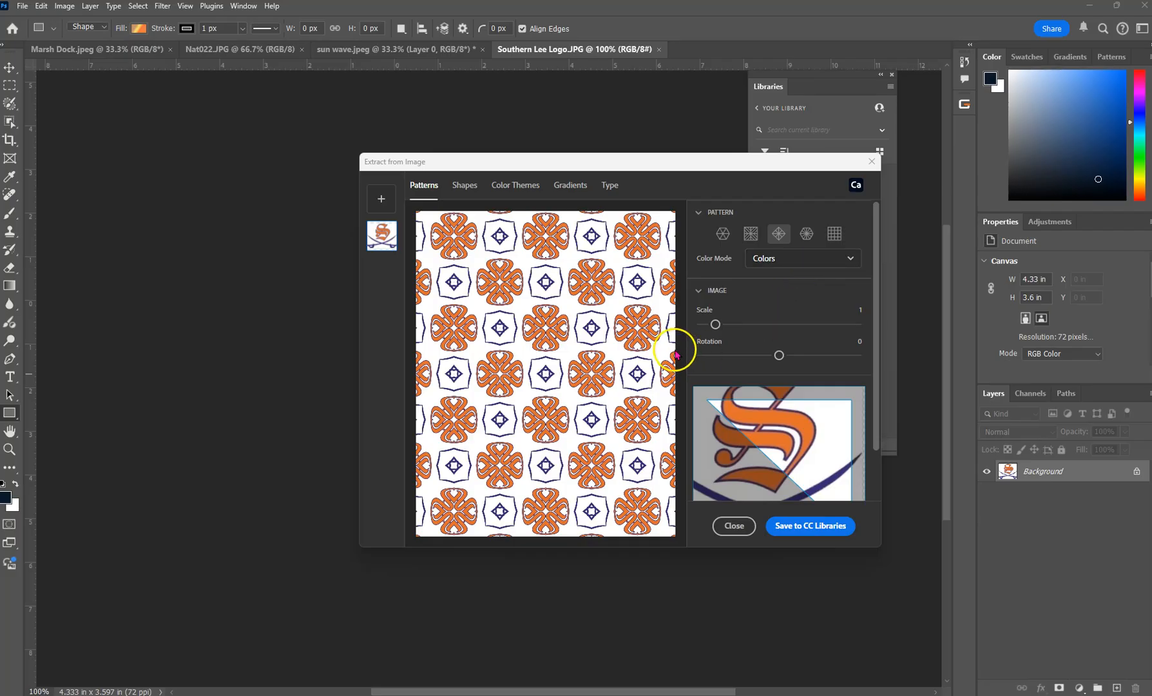
pyautogui.moveTo(715, 324); pyautogui.dragTo(715, 325)
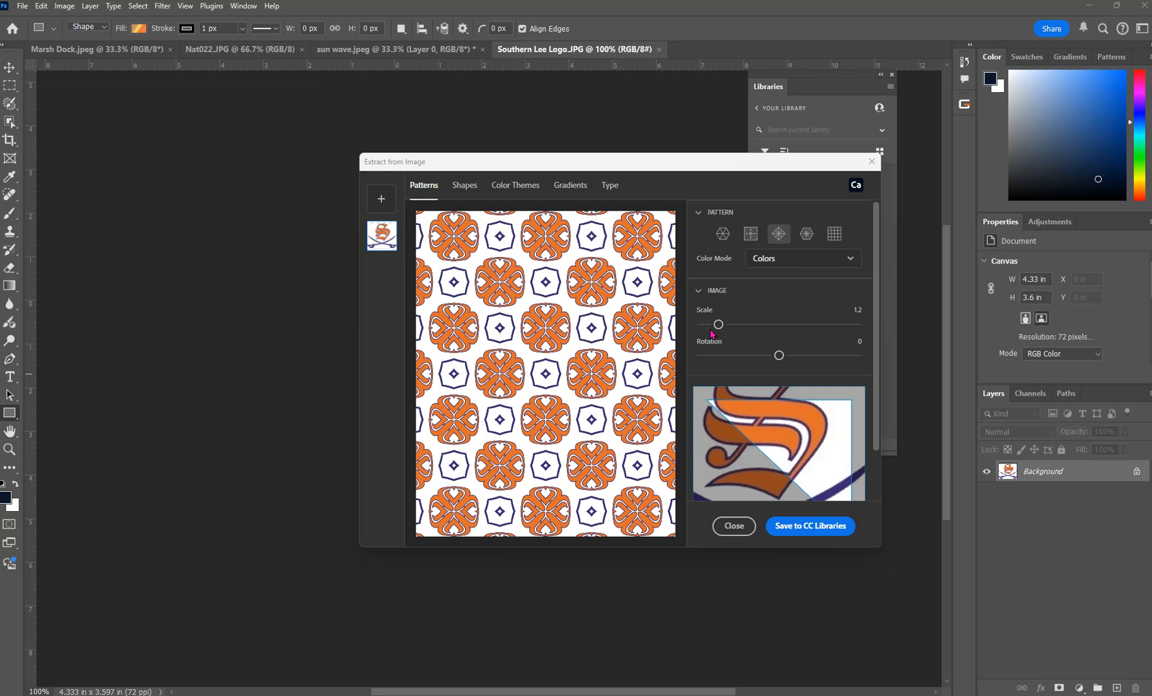
pyautogui.click(791, 527)
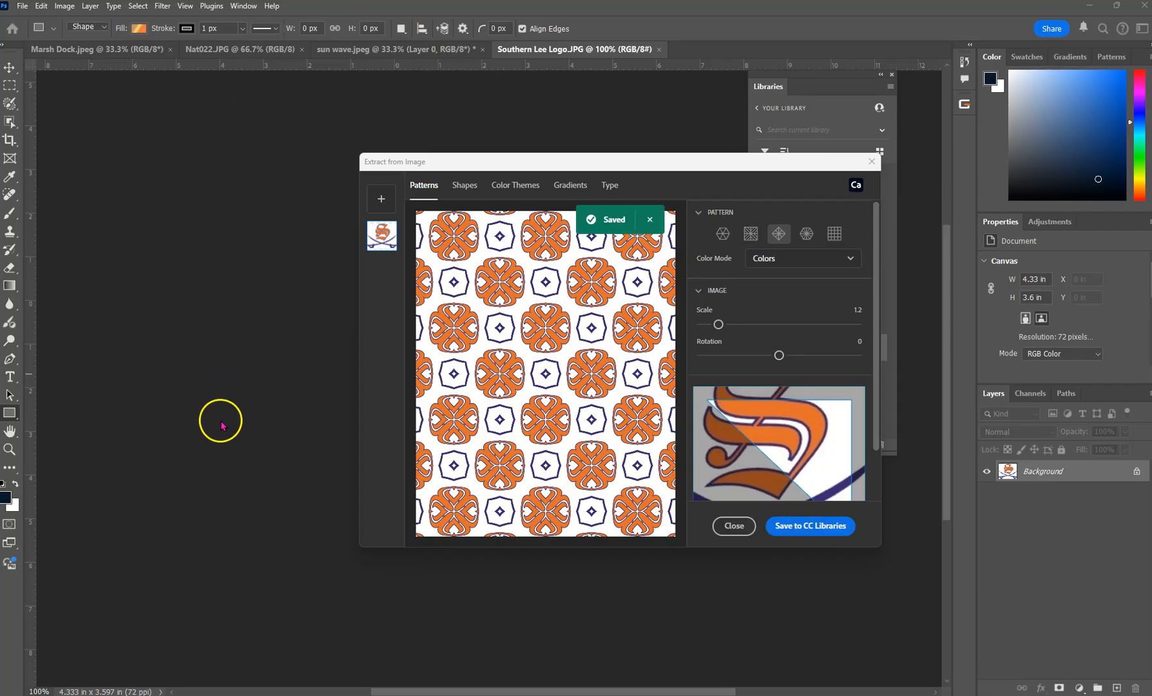